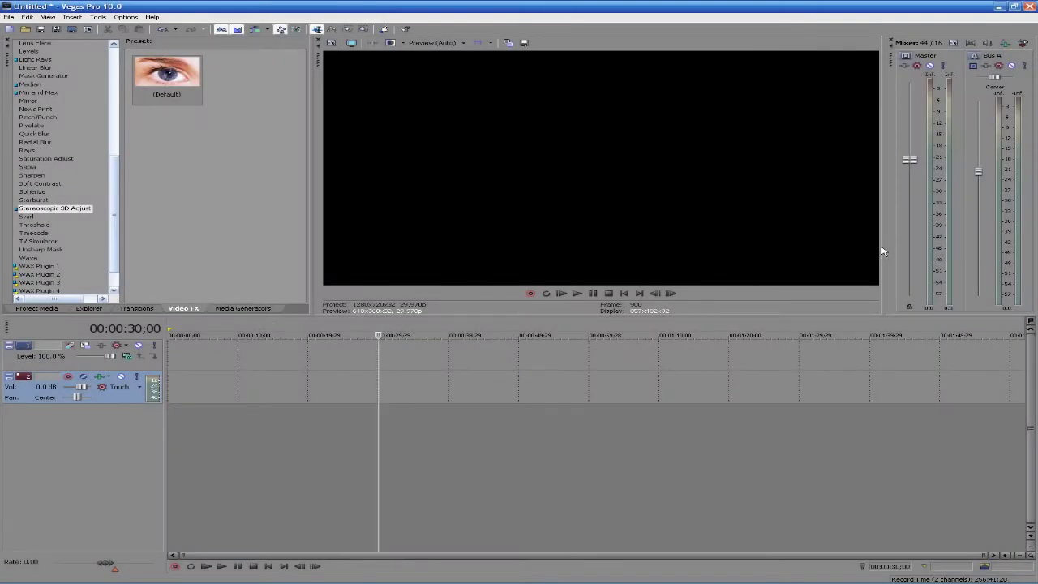
- Widen the audio mixer by dragging the splitter beside the video preview
{"action": "left_click_drag", "start_coordinate": [881, 245], "coordinate": [901, 234]}
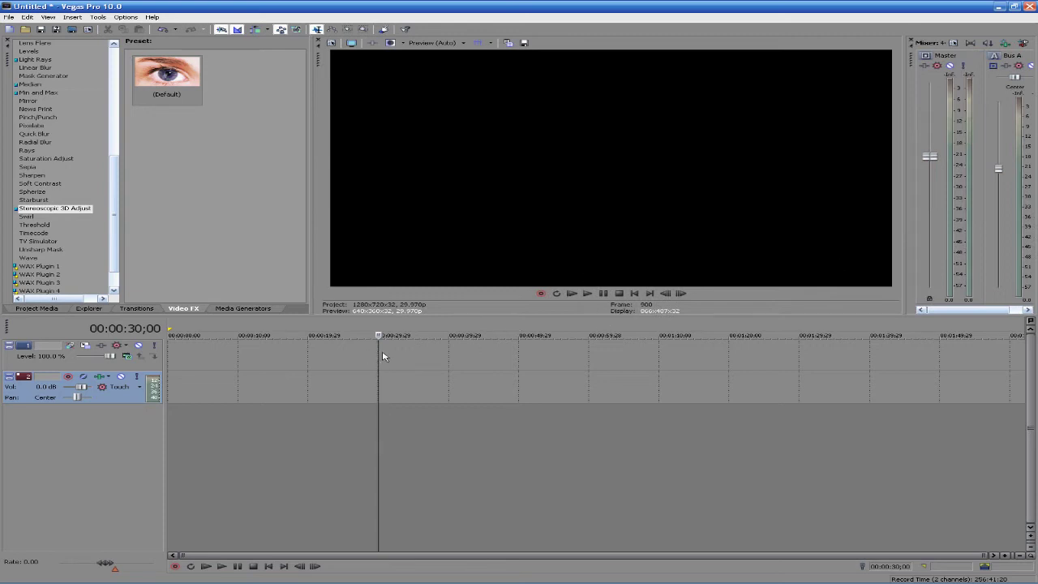
- Drag the playhead back to the timeline start, 00:00:00;00
{"action": "mouse_move", "coordinate": [379, 357]}
{"action": "left_mouse_down"}
{"action": "mouse_move", "coordinate": [163, 357]}
{"action": "mouse_move", "coordinate": [208, 357]}
{"action": "mouse_move", "coordinate": [175, 332]}
{"action": "mouse_move", "coordinate": [1018, 332]}
{"action": "mouse_move", "coordinate": [170, 334]}
{"action": "left_mouse_up"}
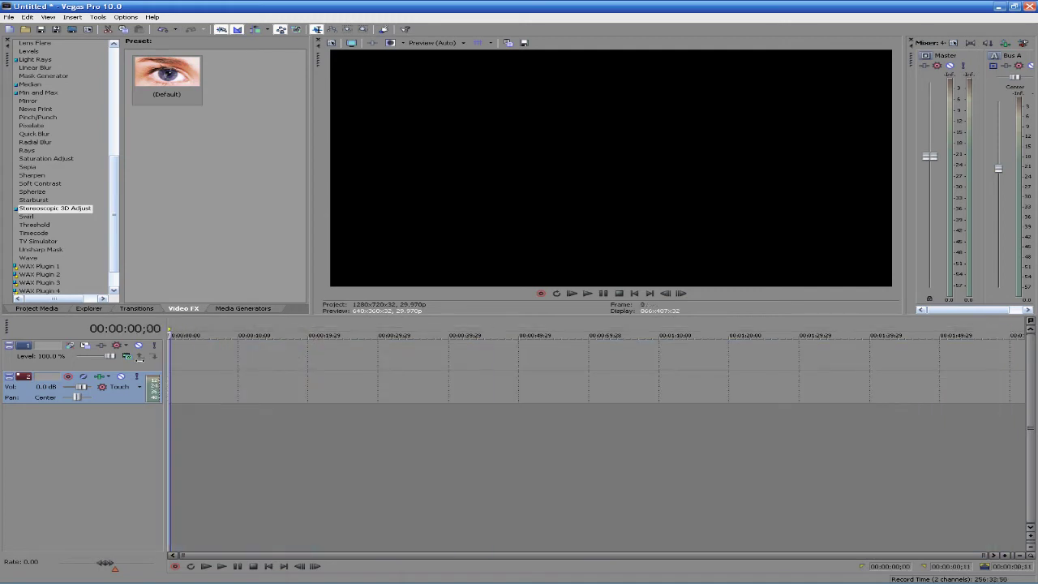
- Zoom the timeline, clear the short selection, and scrub the playhead to about 00:00:29;22
{"action": "scroll", "coordinate": [172, 339], "scroll_direction": "up", "scroll_amount": 5}
{"action": "left_click", "coordinate": [168, 331]}
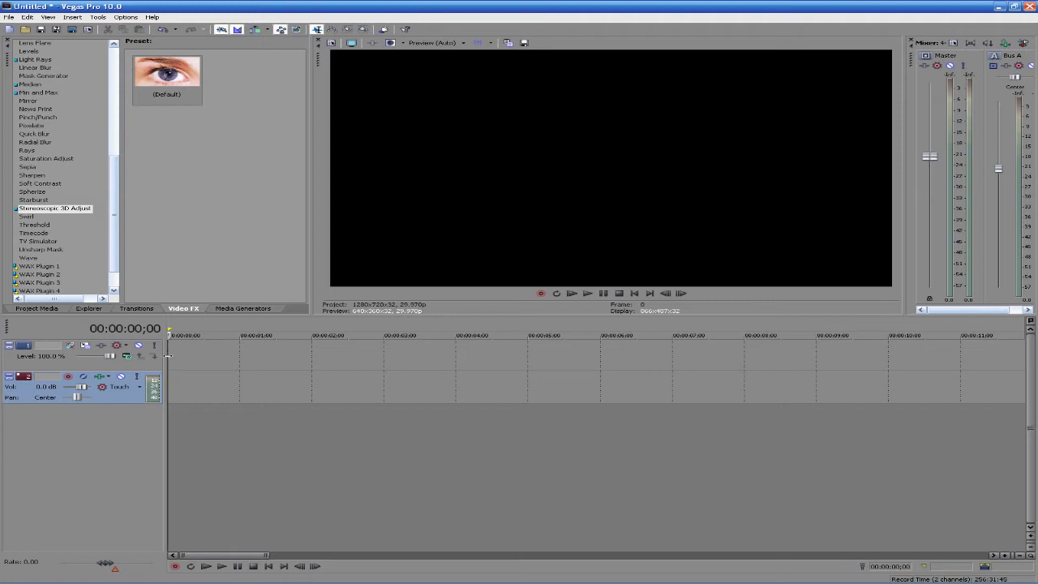
{"action": "left_click_drag", "start_coordinate": [168, 333], "coordinate": [209, 330]}
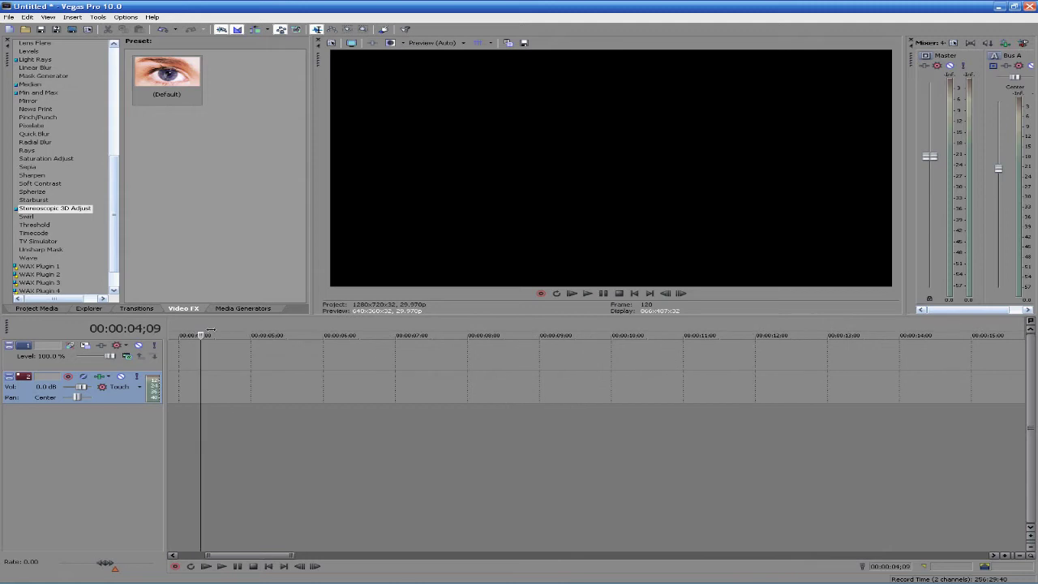
{"action": "scroll", "coordinate": [235, 355], "scroll_direction": "down", "scroll_amount": 10}
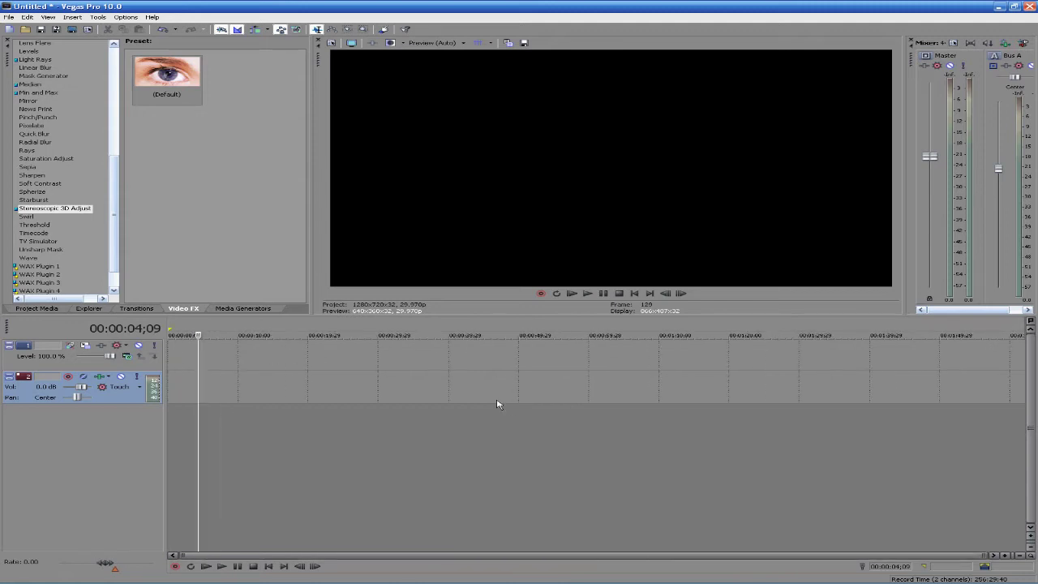
{"action": "left_click", "coordinate": [876, 365]}
{"action": "left_click", "coordinate": [1010, 357]}
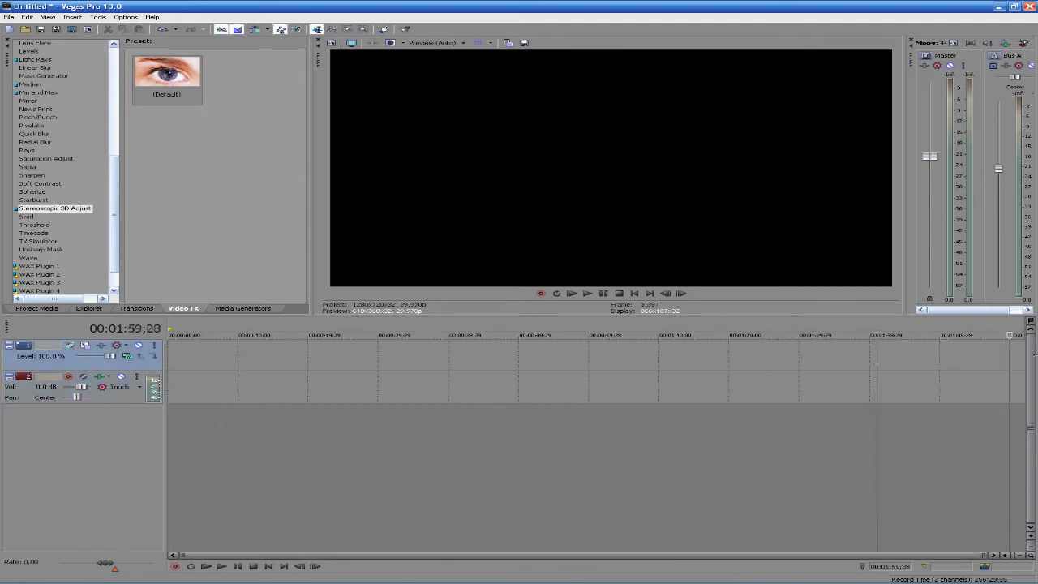
{"action": "left_click_drag", "start_coordinate": [1010, 357], "coordinate": [374, 354]}
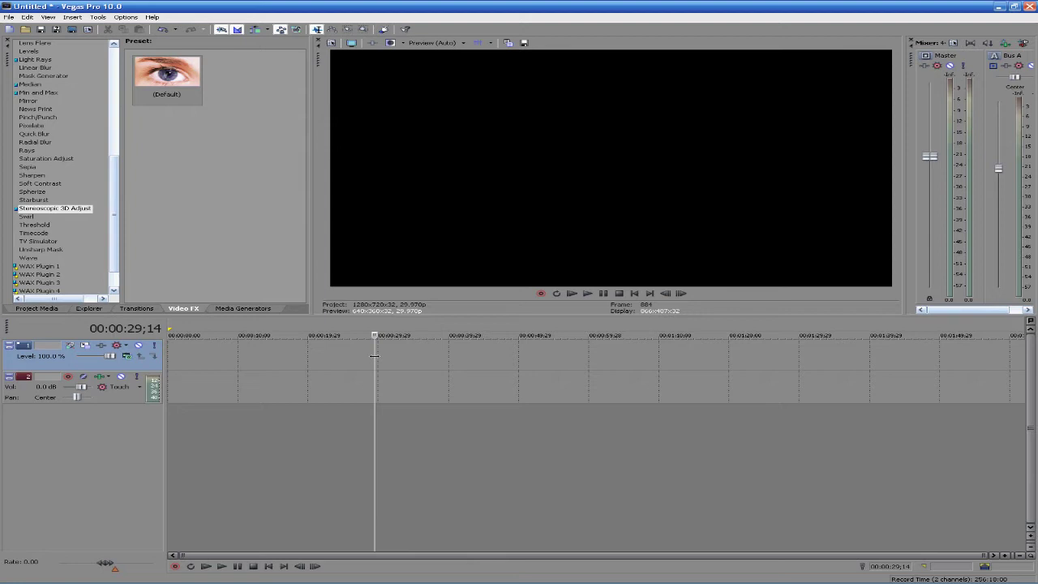
- Jump the playhead to the start with Ctrl+Home, then scrub it to 00:00:40;00
{"action": "mouse_move", "coordinate": [374, 355]}
{"action": "left_mouse_down"}
{"action": "mouse_move", "coordinate": [214, 370]}
{"action": "mouse_move", "coordinate": [292, 362]}
{"action": "mouse_move", "coordinate": [187, 359]}
{"action": "mouse_move", "coordinate": [377, 352]}
{"action": "left_mouse_up"}
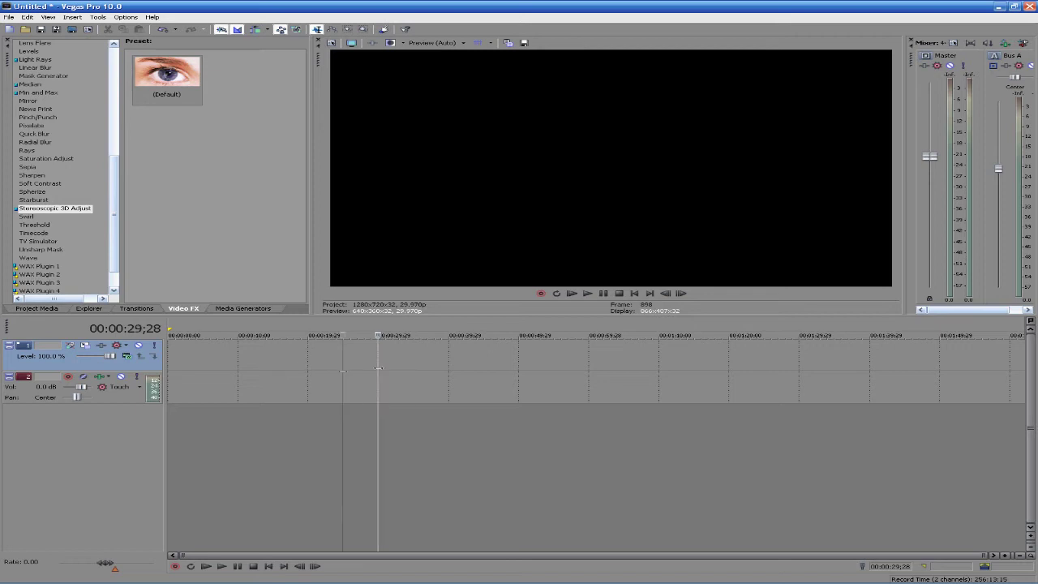
{"action": "key", "text": "ctrl+Home"}
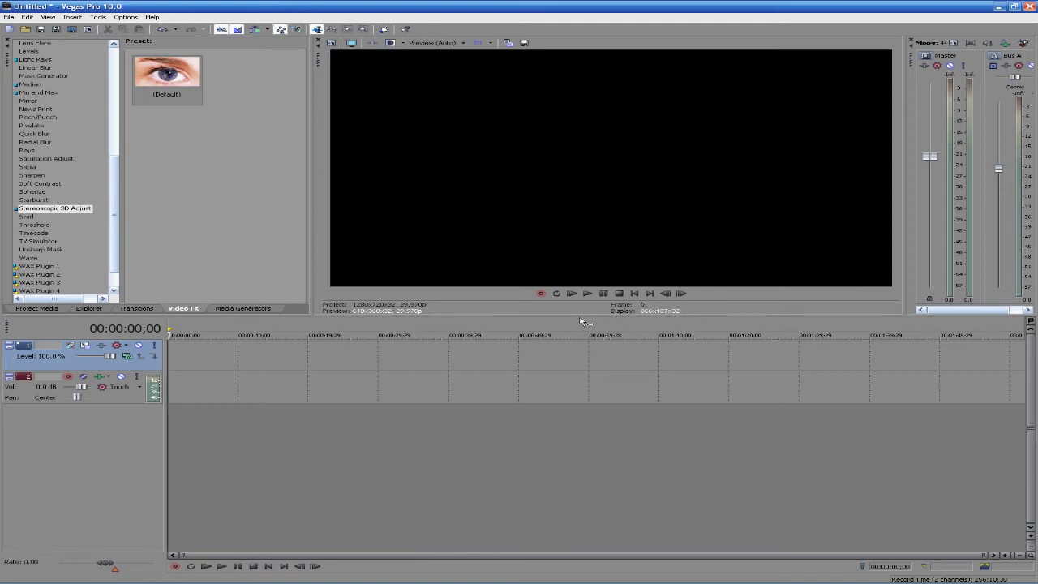
{"action": "left_click", "coordinate": [935, 373]}
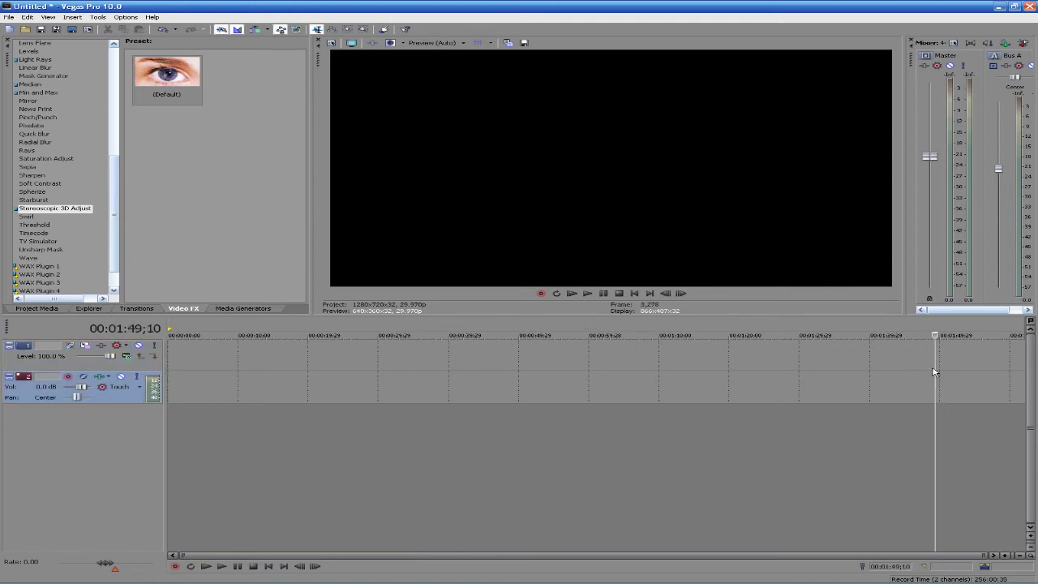
{"action": "left_click_drag", "start_coordinate": [935, 372], "coordinate": [589, 349]}
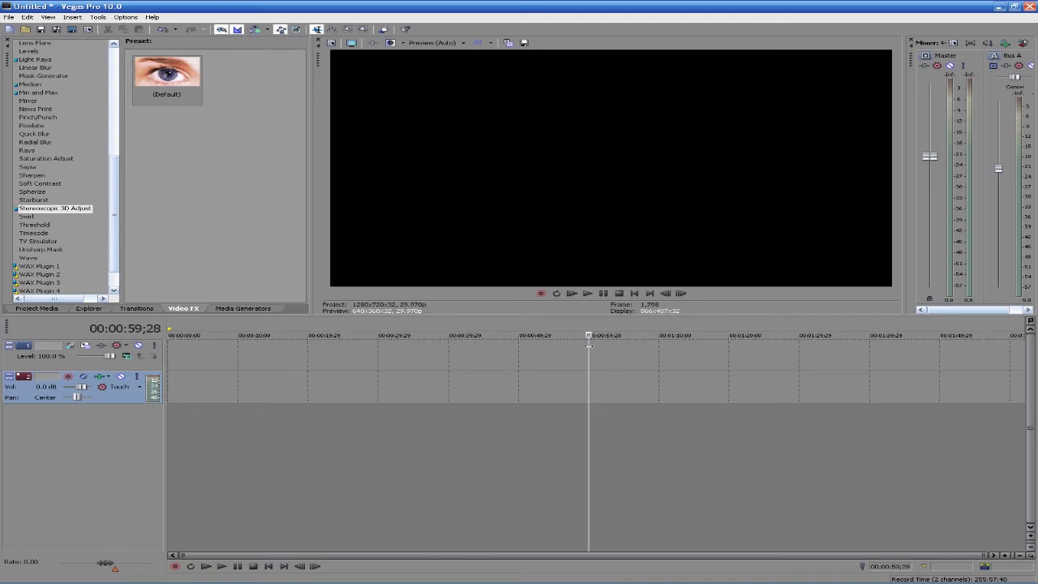
{"action": "left_click_drag", "start_coordinate": [589, 437], "coordinate": [449, 390]}
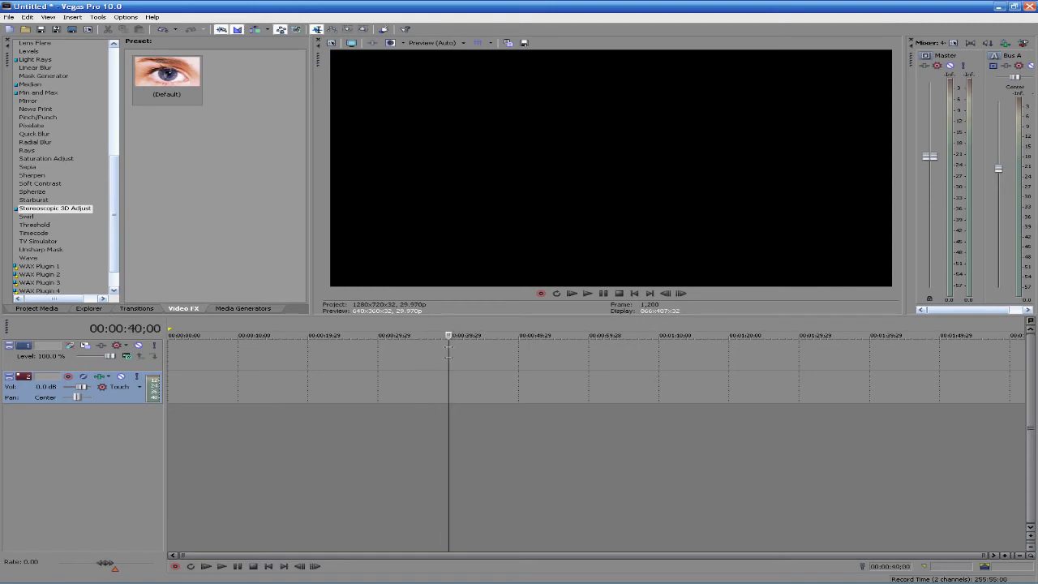
- Scroll the timeline, widen the mixer further, and press Home to return to 00:00:00;00
{"action": "scroll", "coordinate": [430, 383], "scroll_direction": "up", "scroll_amount": 5}
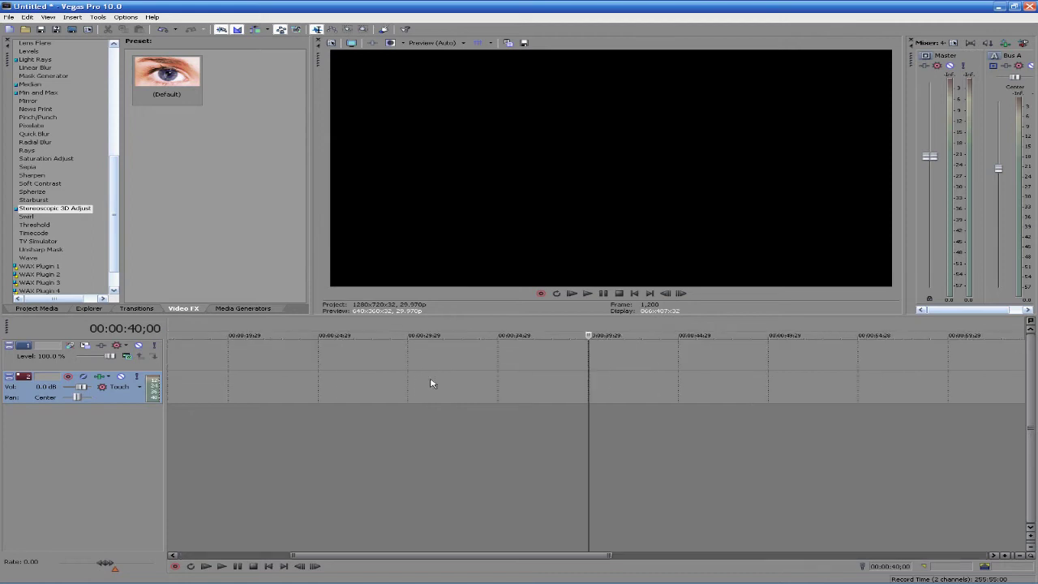
{"action": "scroll", "coordinate": [501, 382], "scroll_direction": "down", "scroll_amount": 5}
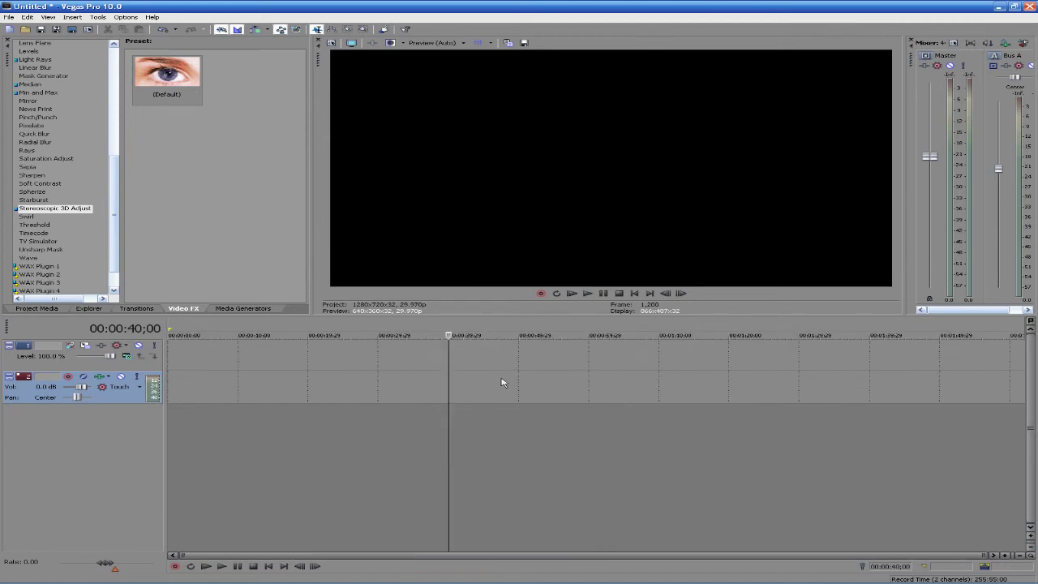
{"action": "left_click_drag", "start_coordinate": [478, 554], "coordinate": [295, 534]}
{"action": "left_click_drag", "start_coordinate": [906, 242], "coordinate": [871, 247]}
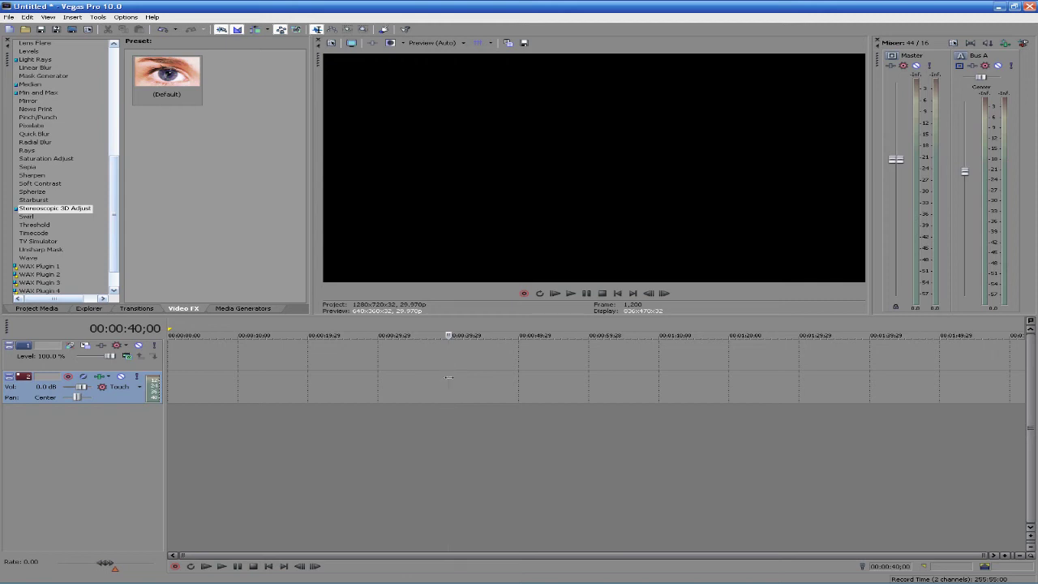
{"action": "key", "text": "Home"}
- Park the playhead at 00:00:29;28 and enlarge the upper panels over the timeline
{"action": "left_click_drag", "start_coordinate": [306, 554], "coordinate": [98, 535]}
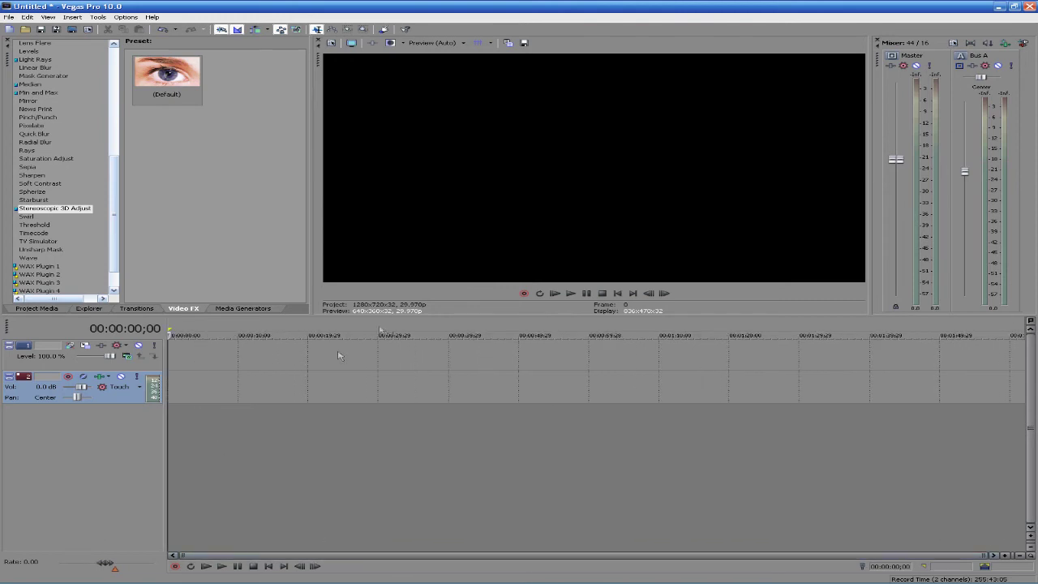
{"action": "left_click", "coordinate": [405, 361]}
{"action": "left_click_drag", "start_coordinate": [404, 355], "coordinate": [378, 359]}
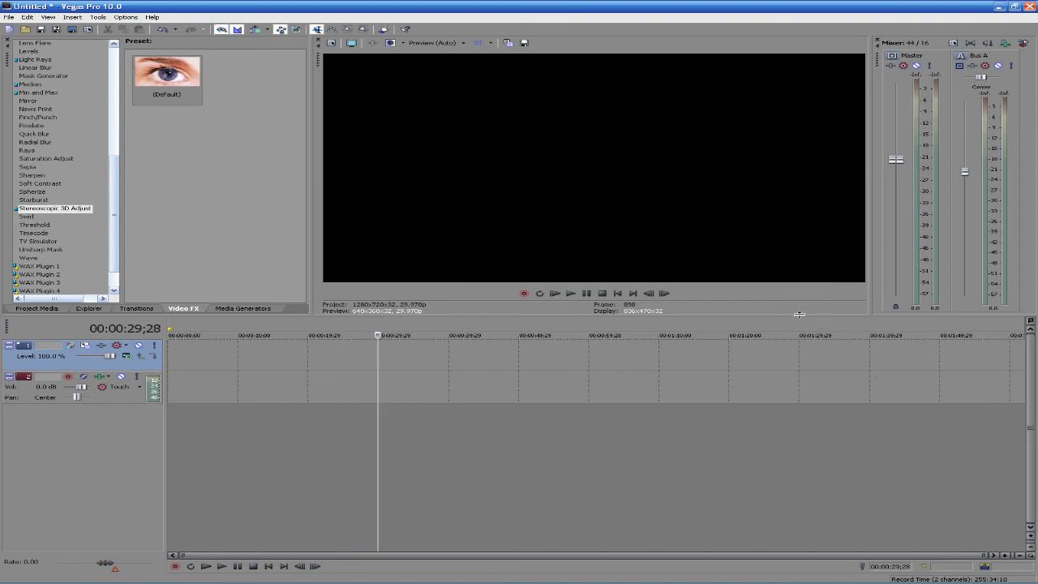
{"action": "left_click_drag", "start_coordinate": [816, 317], "coordinate": [243, 306]}
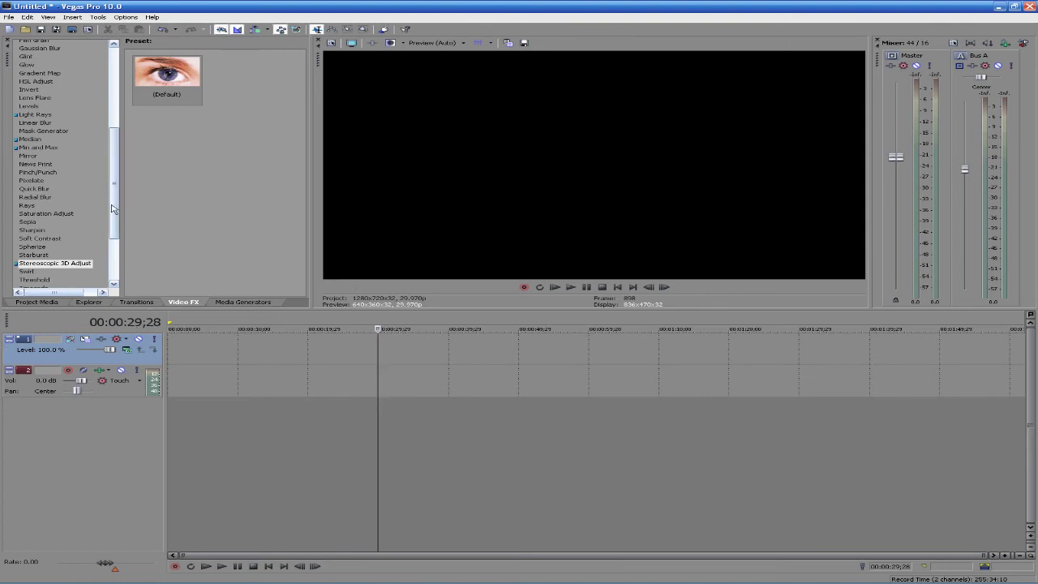
- Select Stereoscopic 3D Adjust in the Video FX list and return the playhead to 00:00:00;00
{"action": "left_click_drag", "start_coordinate": [114, 209], "coordinate": [90, 103]}
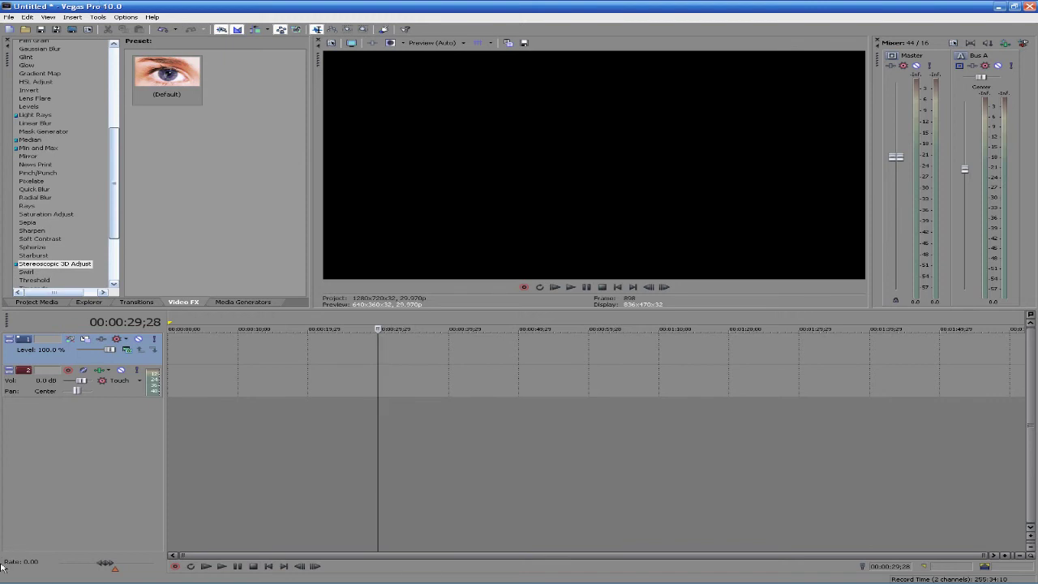
{"action": "scroll", "coordinate": [81, 203], "scroll_direction": "up", "scroll_amount": 5}
{"action": "scroll", "coordinate": [97, 275], "scroll_direction": "down", "scroll_amount": 9}
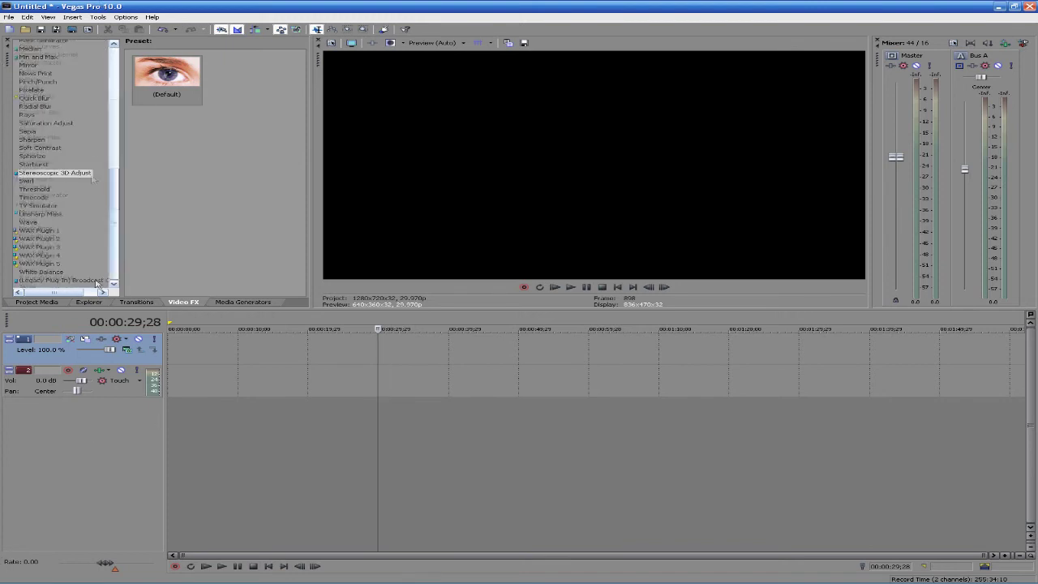
{"action": "left_click", "coordinate": [45, 173]}
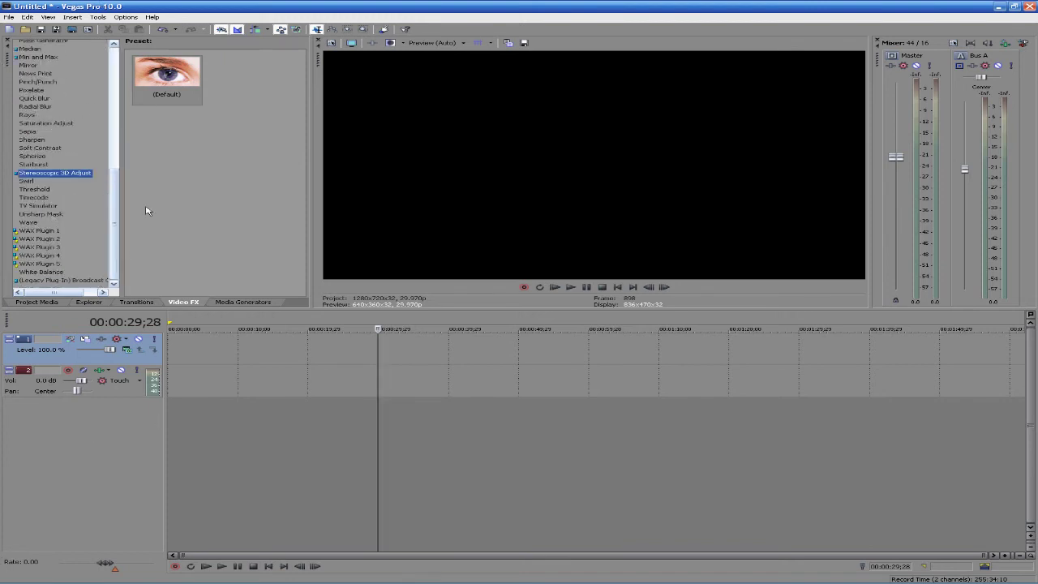
{"action": "left_click_drag", "start_coordinate": [112, 214], "coordinate": [113, 101]}
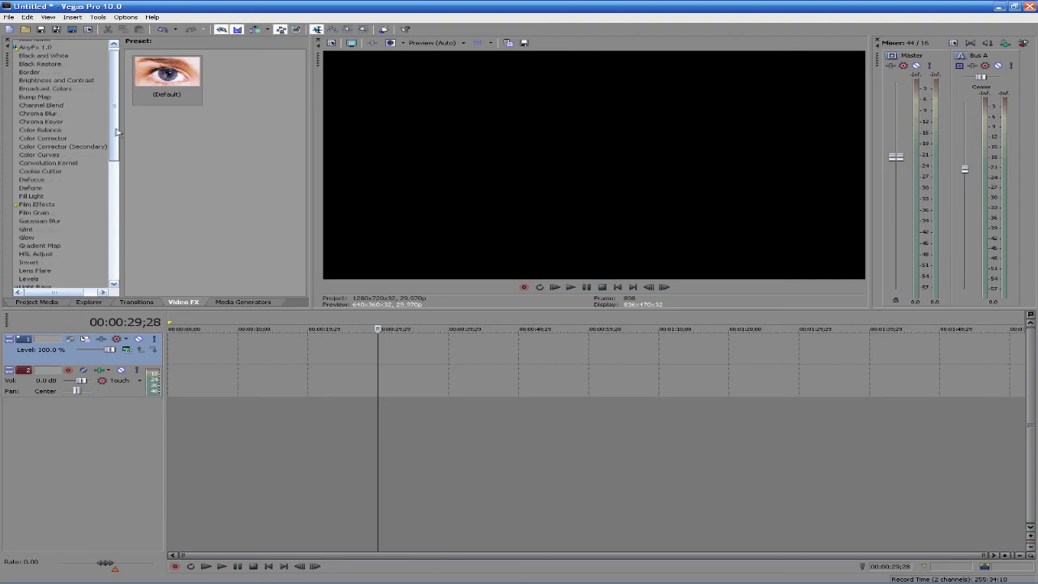
{"action": "scroll", "coordinate": [81, 227], "scroll_direction": "down", "scroll_amount": 10}
{"action": "scroll", "coordinate": [70, 141], "scroll_direction": "up", "scroll_amount": 1}
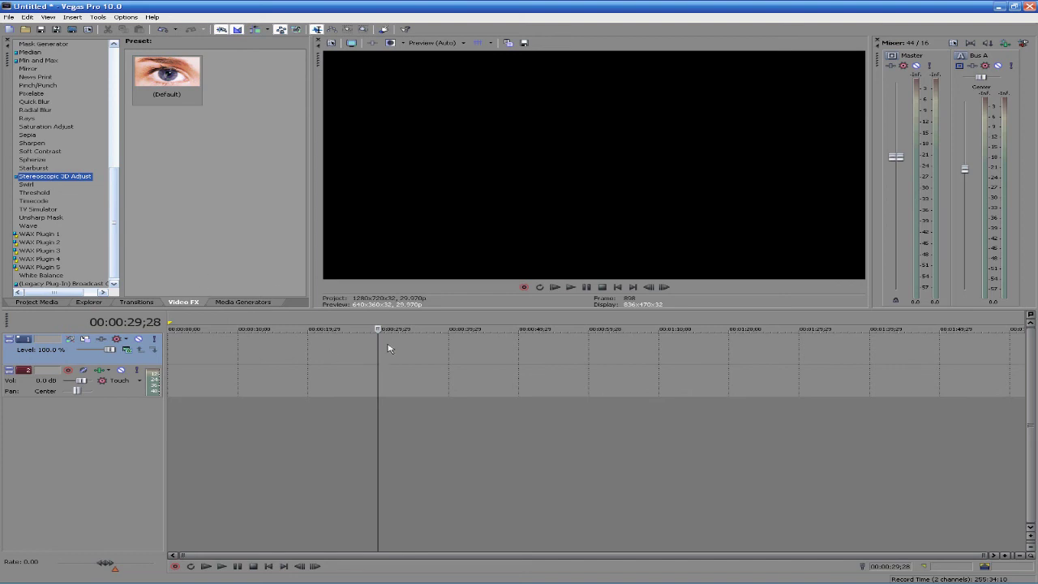
{"action": "mouse_move", "coordinate": [378, 342]}
{"action": "left_mouse_down"}
{"action": "mouse_move", "coordinate": [570, 341]}
{"action": "mouse_move", "coordinate": [167, 336]}
{"action": "mouse_move", "coordinate": [177, 331]}
{"action": "mouse_move", "coordinate": [167, 326]}
{"action": "mouse_move", "coordinate": [379, 324]}
{"action": "left_mouse_up"}
- Zoom into the timeline start and clear the short time selection there
{"action": "left_click", "coordinate": [171, 326]}
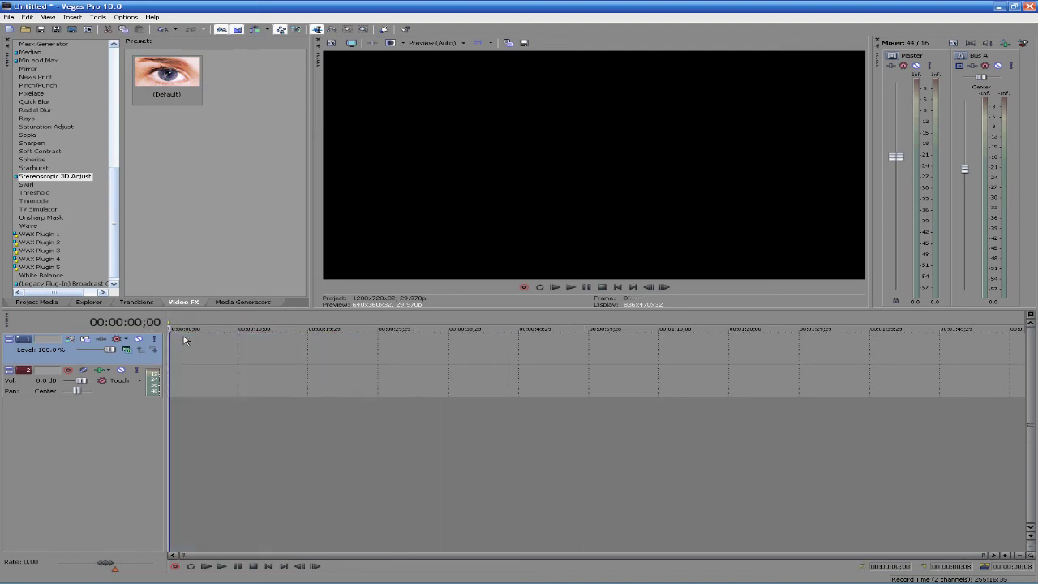
{"action": "scroll", "coordinate": [185, 325], "scroll_direction": "up", "scroll_amount": 5}
{"action": "scroll", "coordinate": [184, 325], "scroll_direction": "up", "scroll_amount": 2}
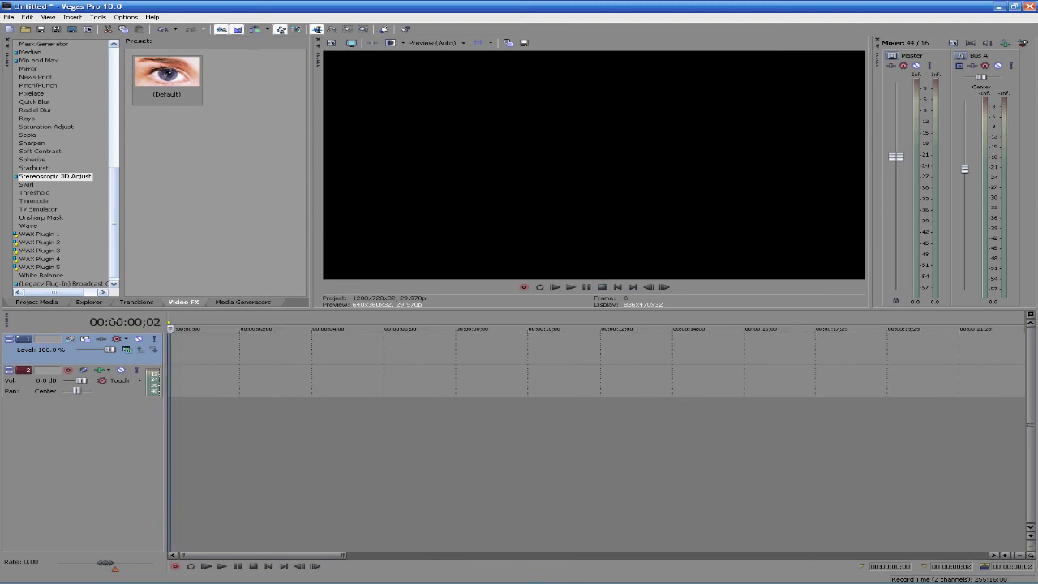
{"action": "left_click_drag", "start_coordinate": [170, 326], "coordinate": [275, 324]}
{"action": "left_click", "coordinate": [168, 326]}
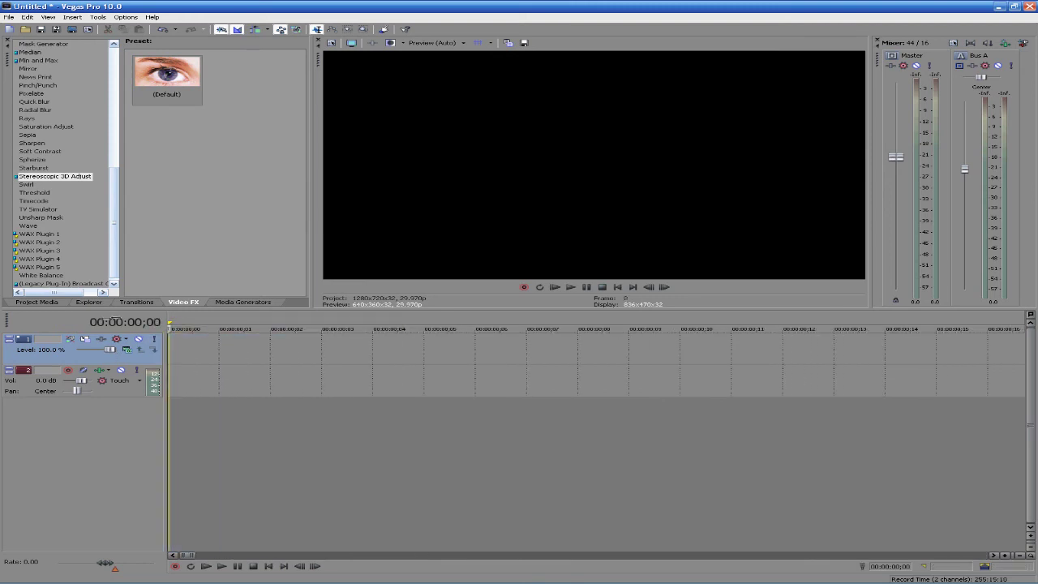
- Move the playhead through frames 6 and 12, settling it at 00:00:00;15
{"action": "left_click", "coordinate": [475, 357]}
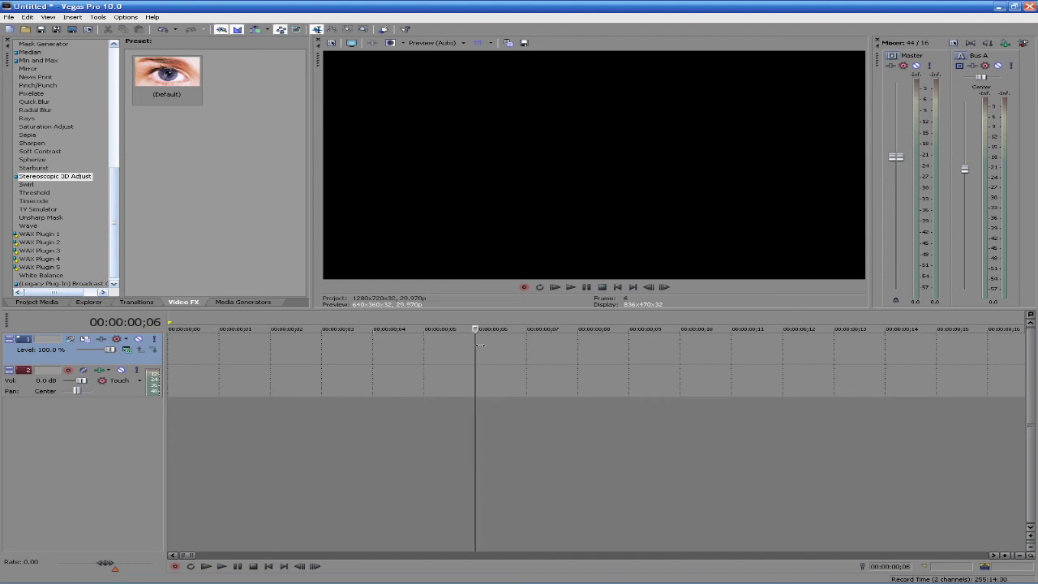
{"action": "scroll", "coordinate": [339, 363], "scroll_direction": "down", "scroll_amount": 4}
{"action": "scroll", "coordinate": [339, 363], "scroll_direction": "up", "scroll_amount": 4}
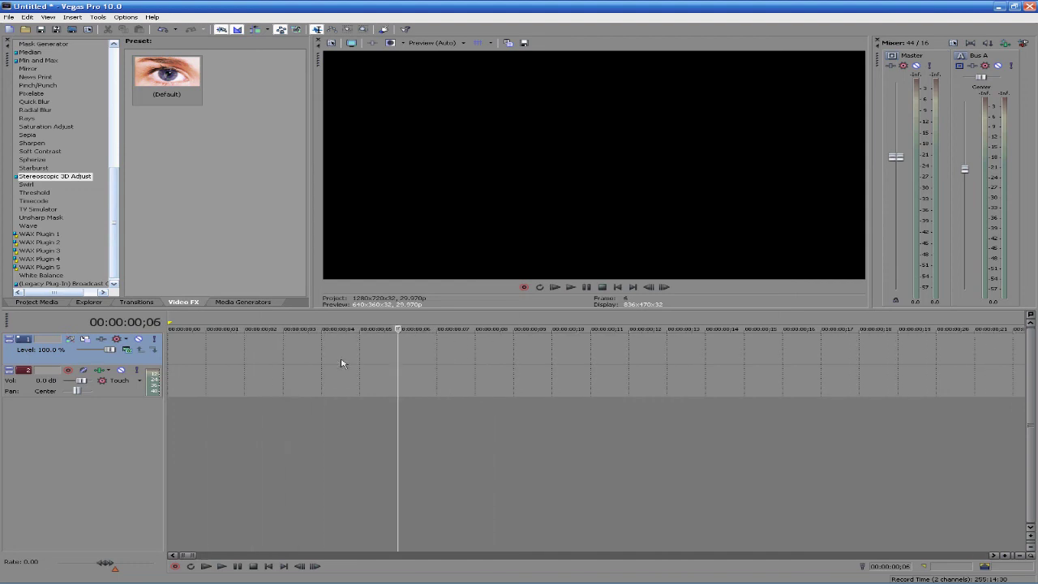
{"action": "scroll", "coordinate": [541, 359], "scroll_direction": "down", "scroll_amount": 10}
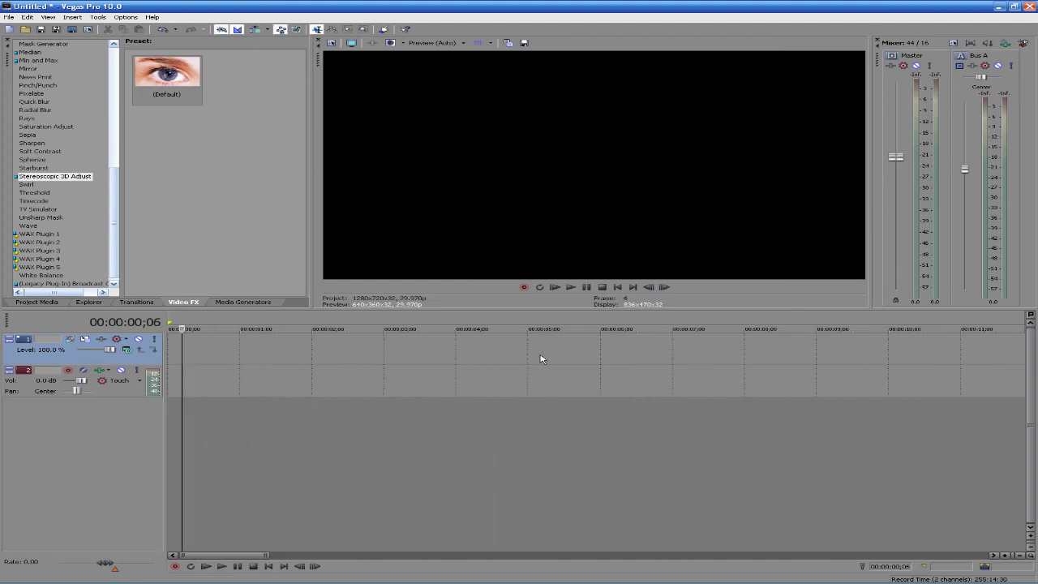
{"action": "scroll", "coordinate": [336, 352], "scroll_direction": "up", "scroll_amount": 5}
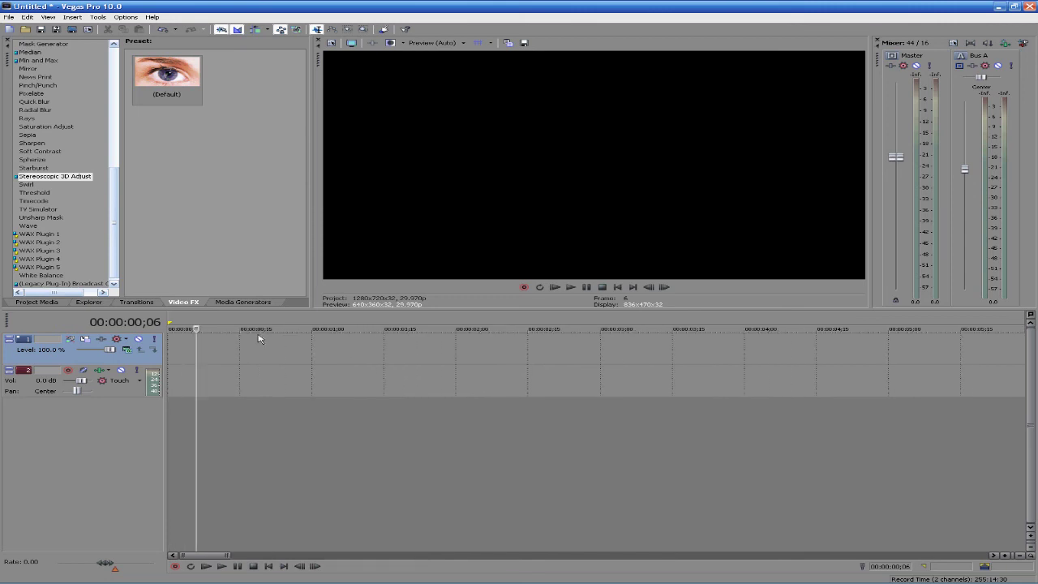
{"action": "left_click", "coordinate": [226, 352]}
{"action": "left_click_drag", "start_coordinate": [225, 353], "coordinate": [239, 352]}
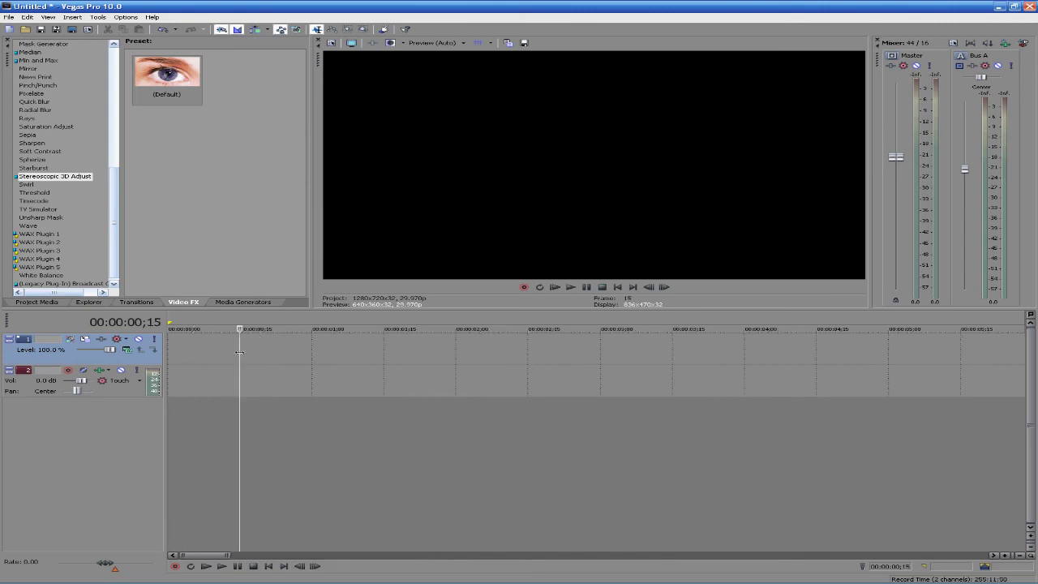